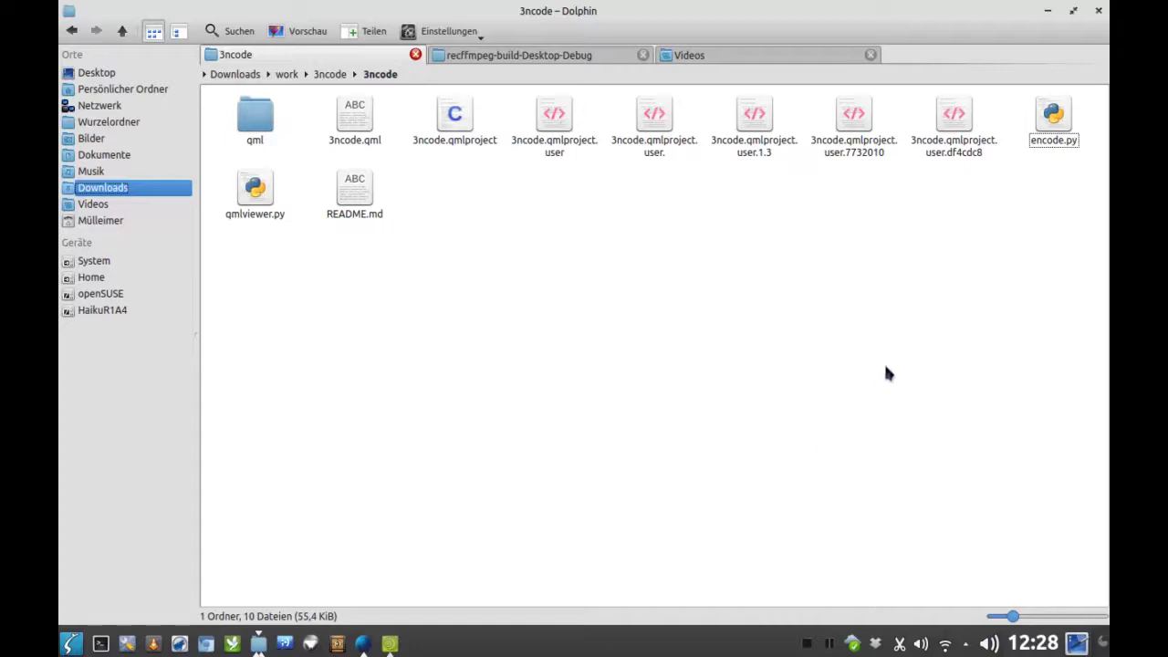
Launch encode.py and load colleteral murder.flv from the Videos folder as the source file.
click(1045, 136)
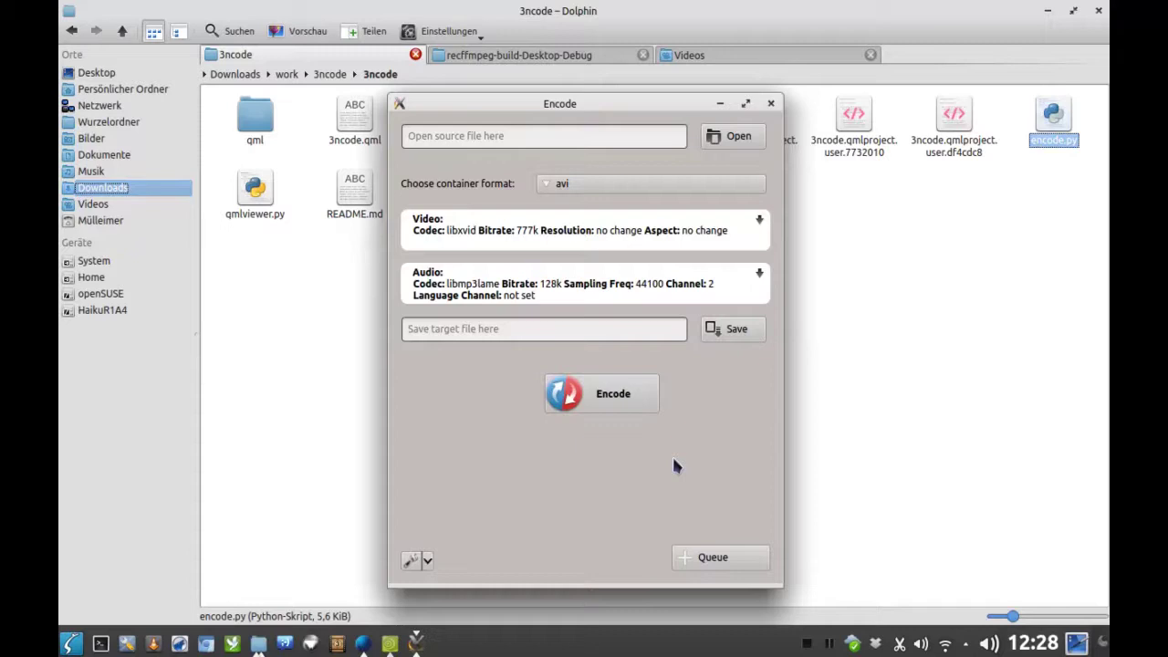
click(731, 138)
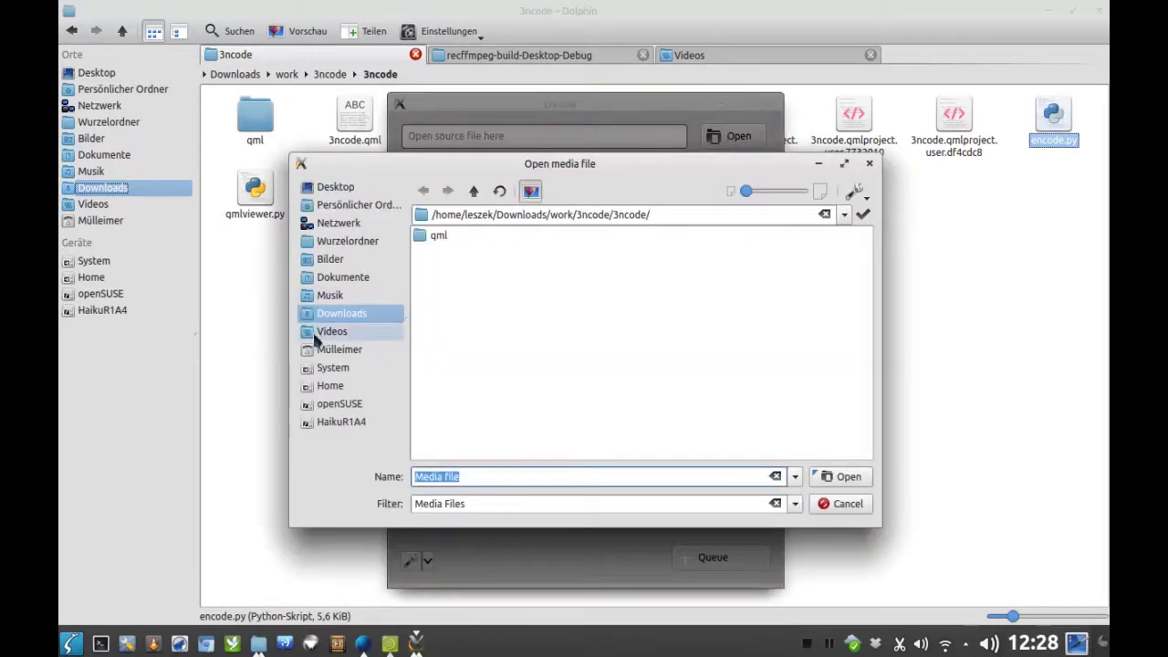
click(330, 332)
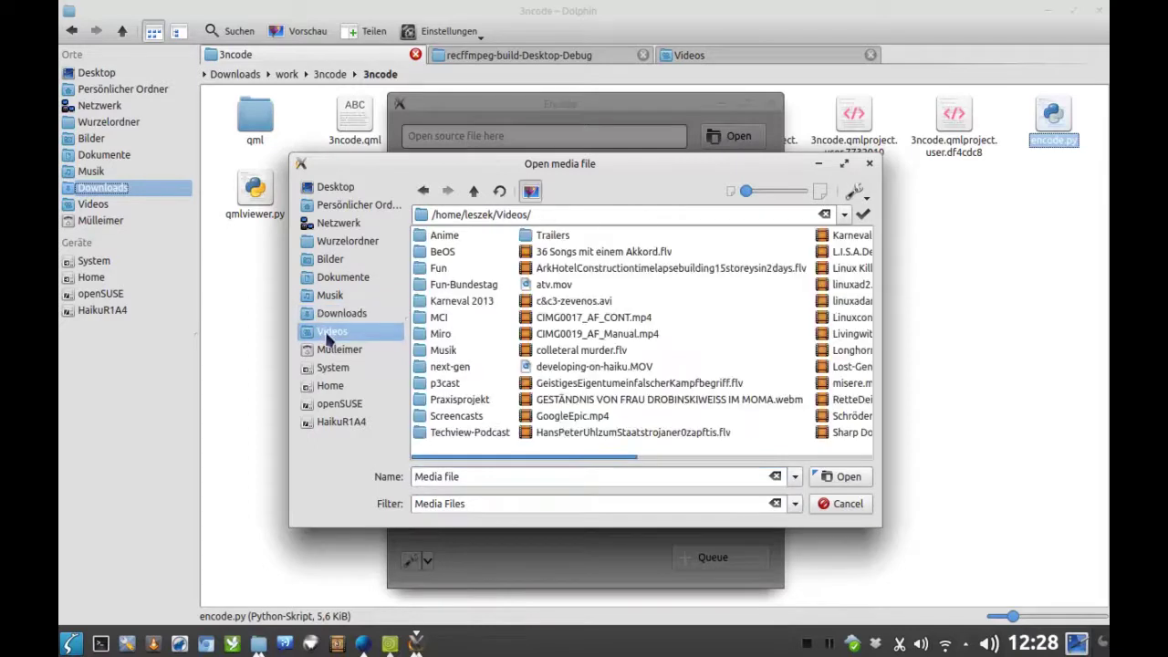
double_click(568, 359)
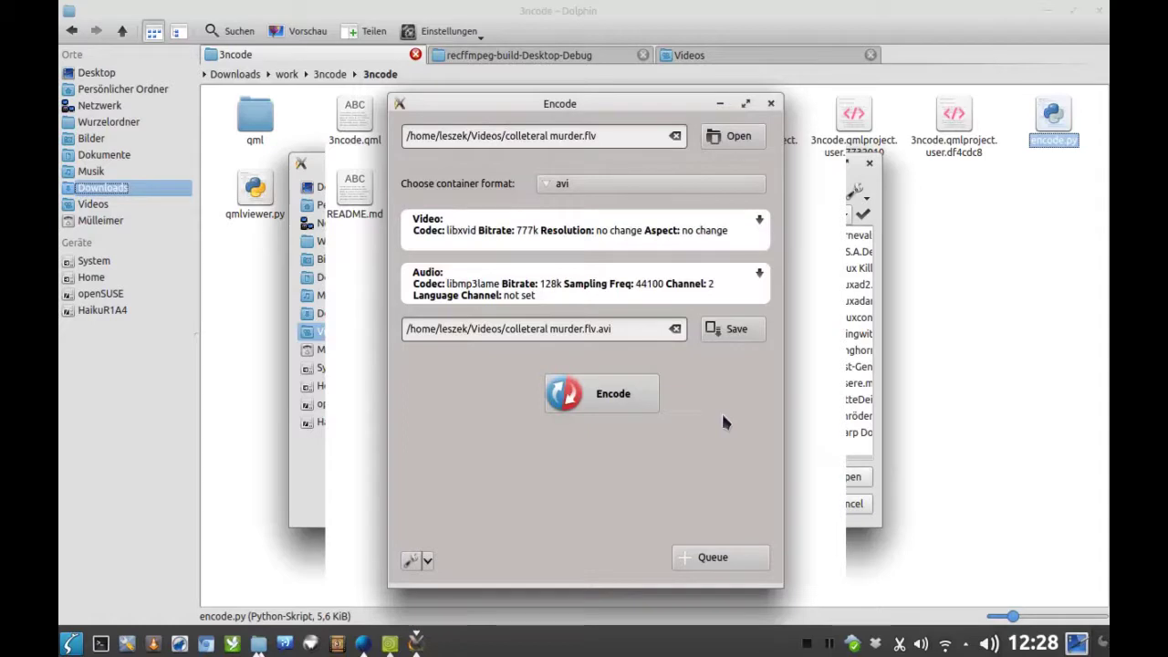
Set the output container format to mkv.
click(684, 181)
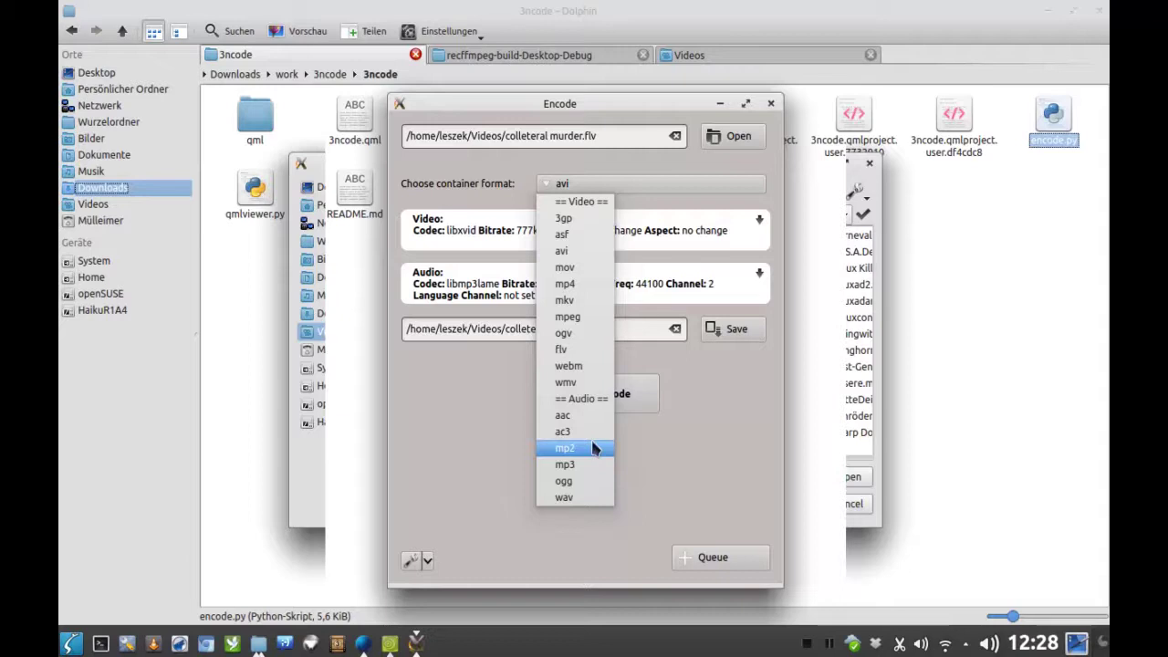
click(589, 311)
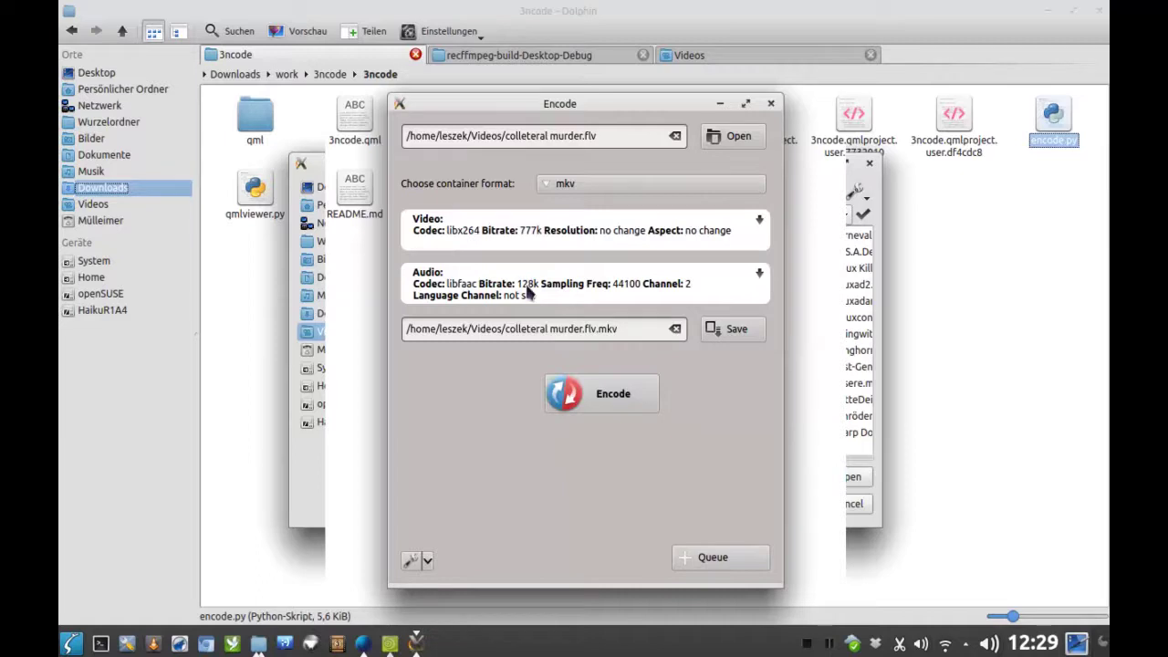
Try the custom resolution option in the video settings, restore it to no change, and collapse the settings.
click(547, 230)
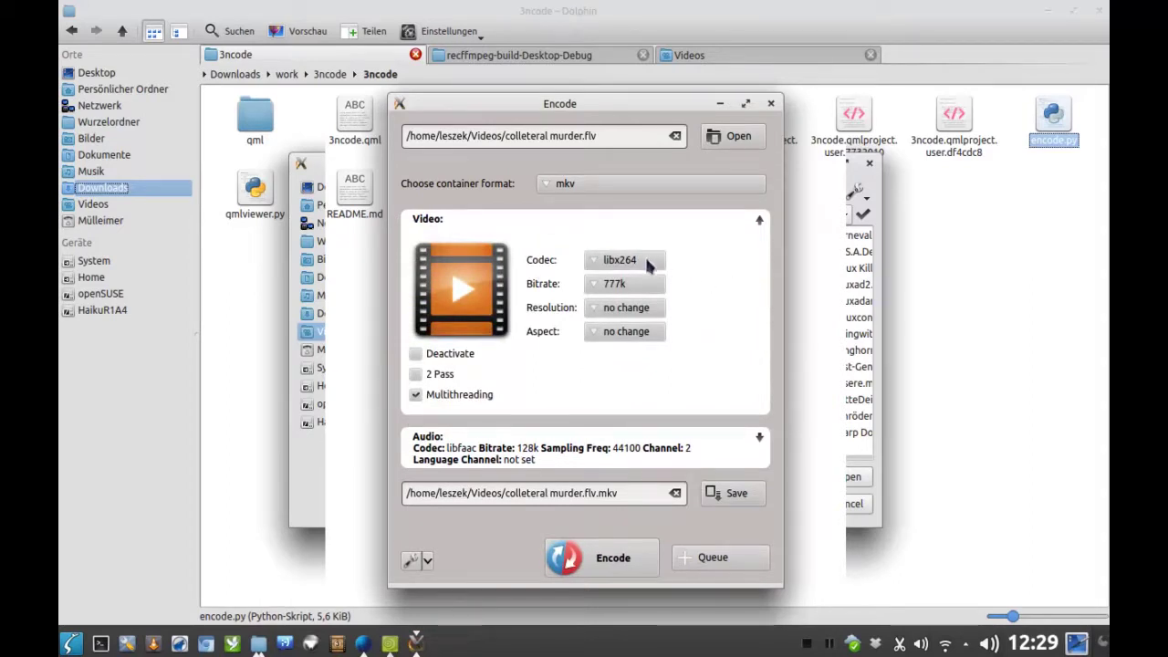
click(649, 313)
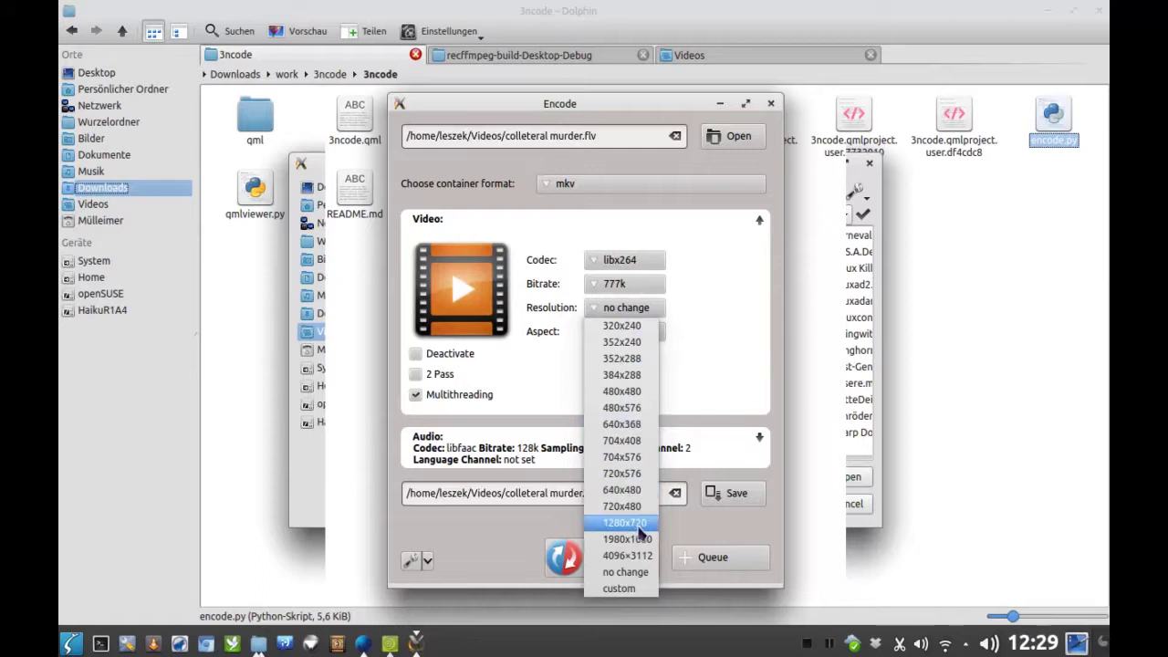
click(638, 589)
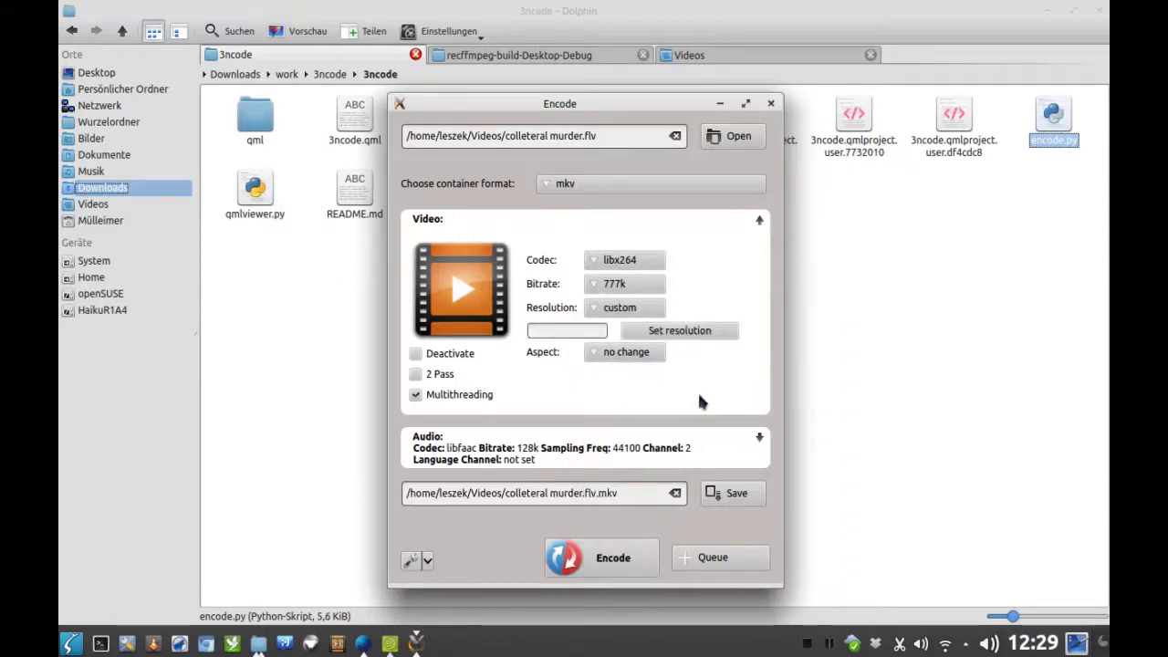
click(646, 311)
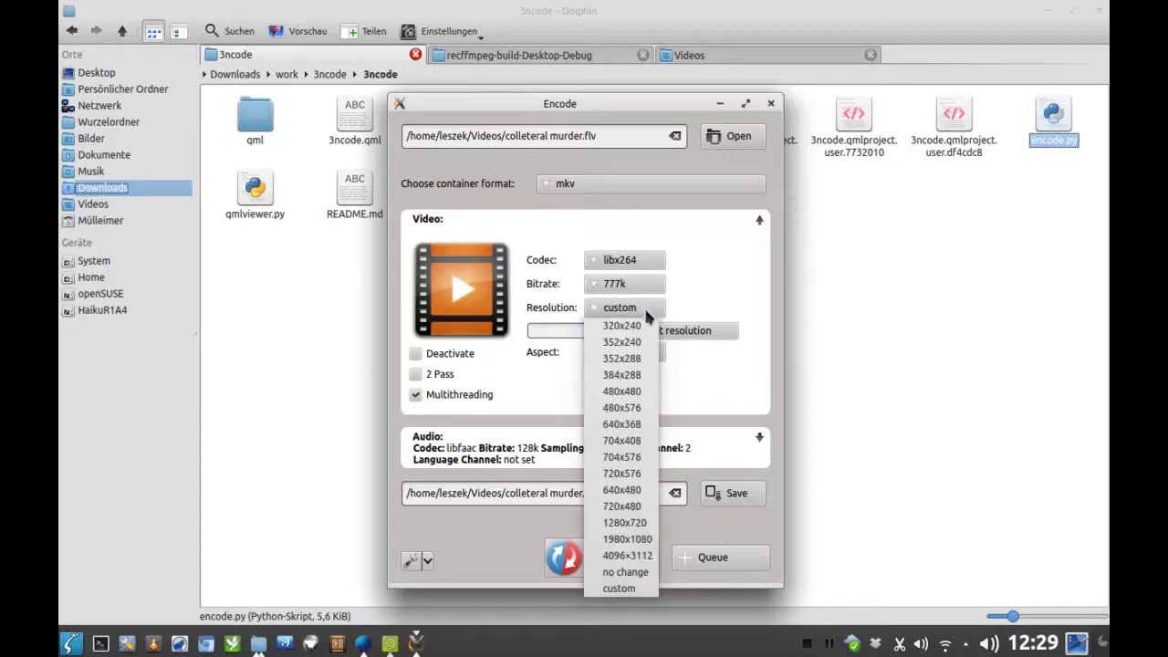
click(639, 572)
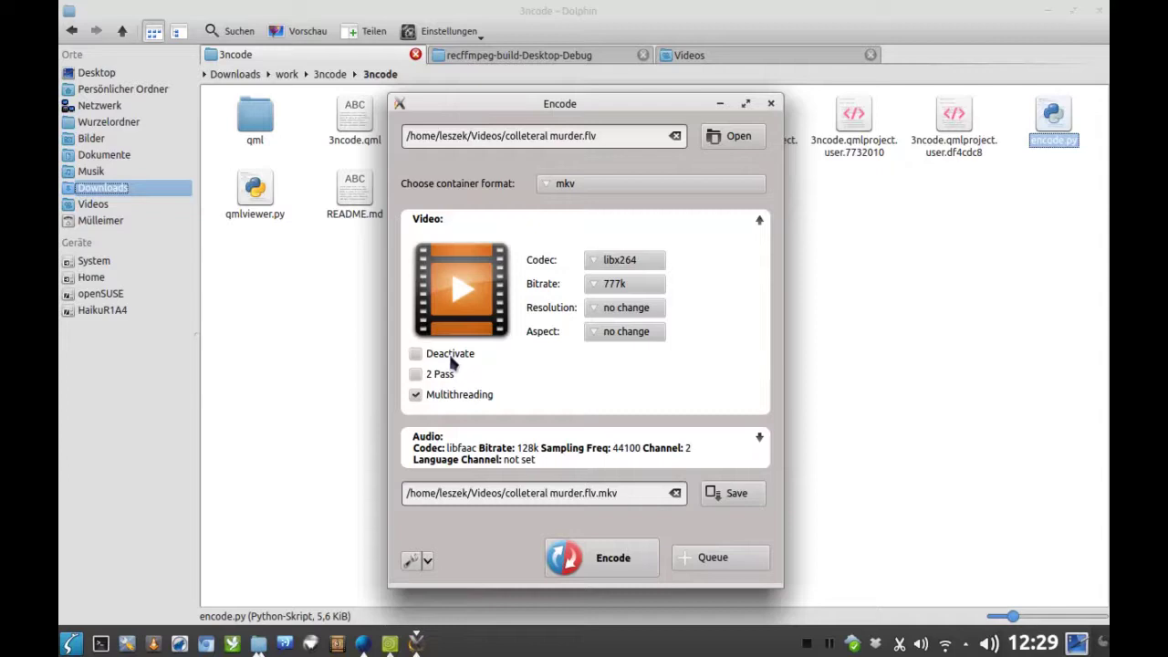
click(642, 224)
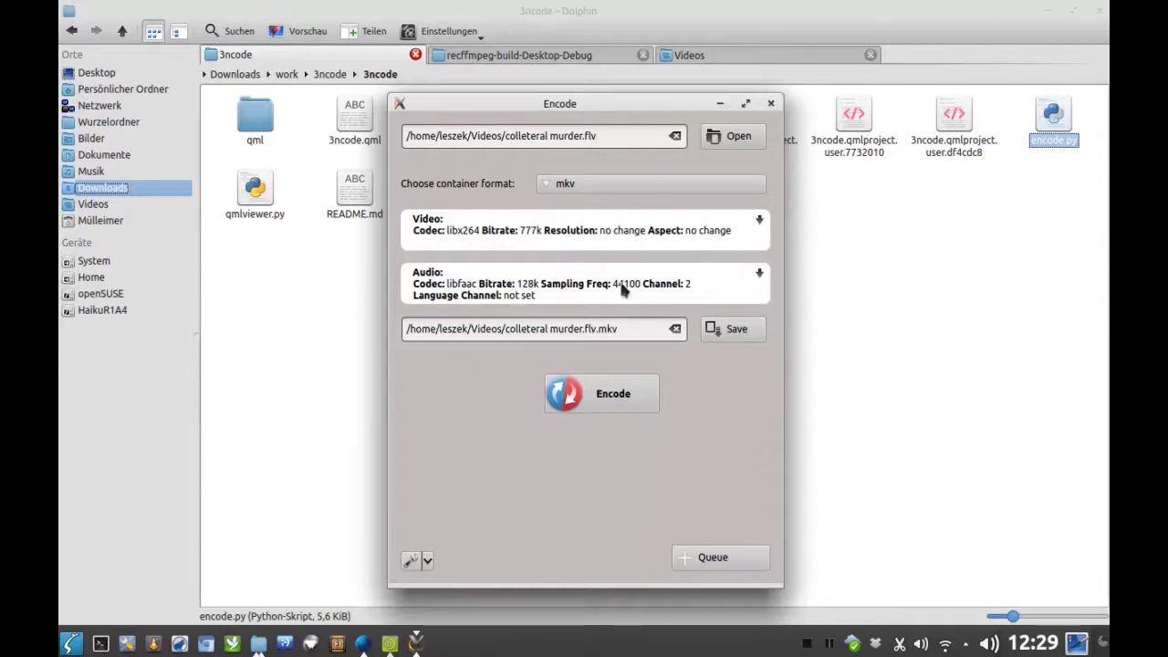
Examine the audio settings, including the available language channel options, and collapse them without changes.
click(620, 289)
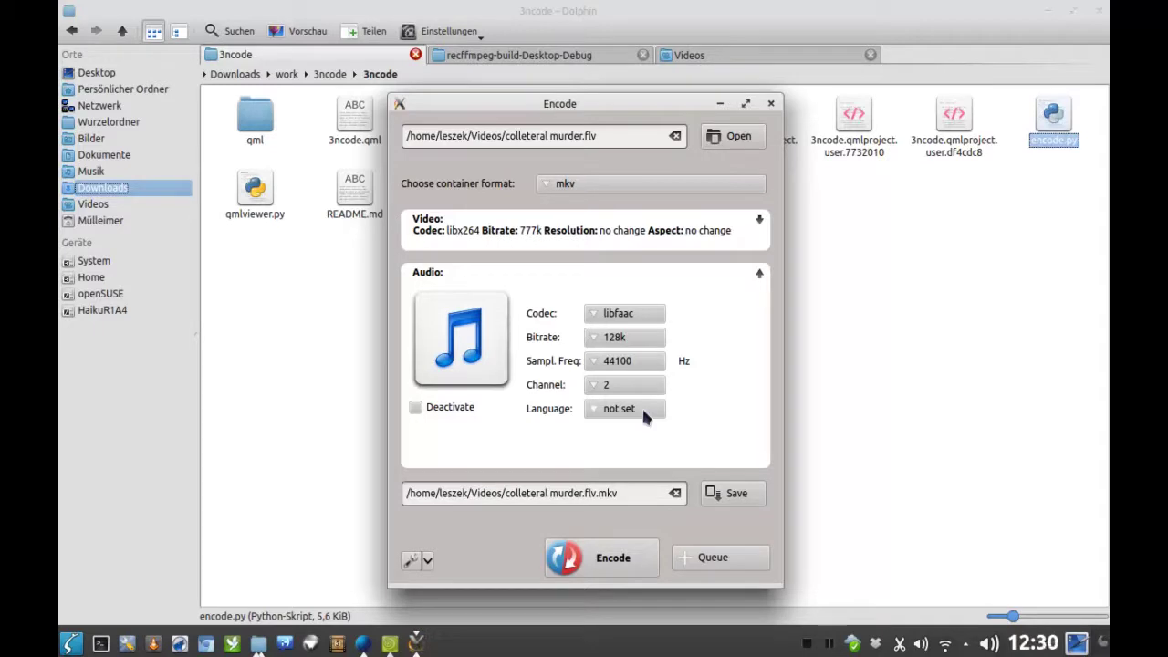
click(643, 413)
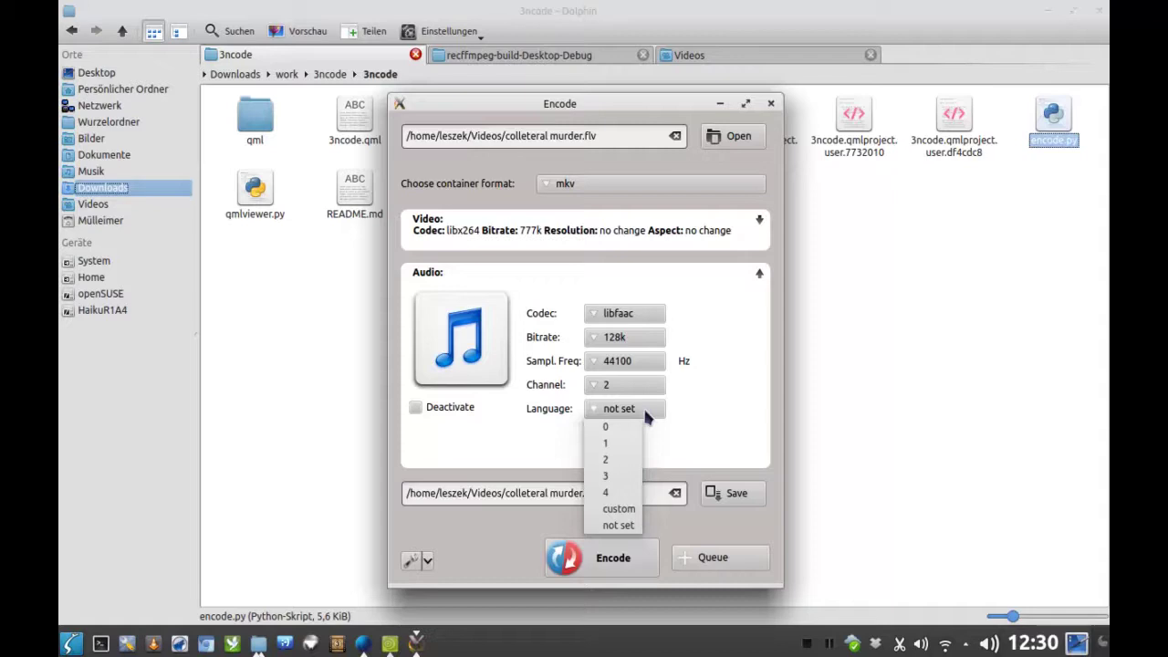
click(672, 417)
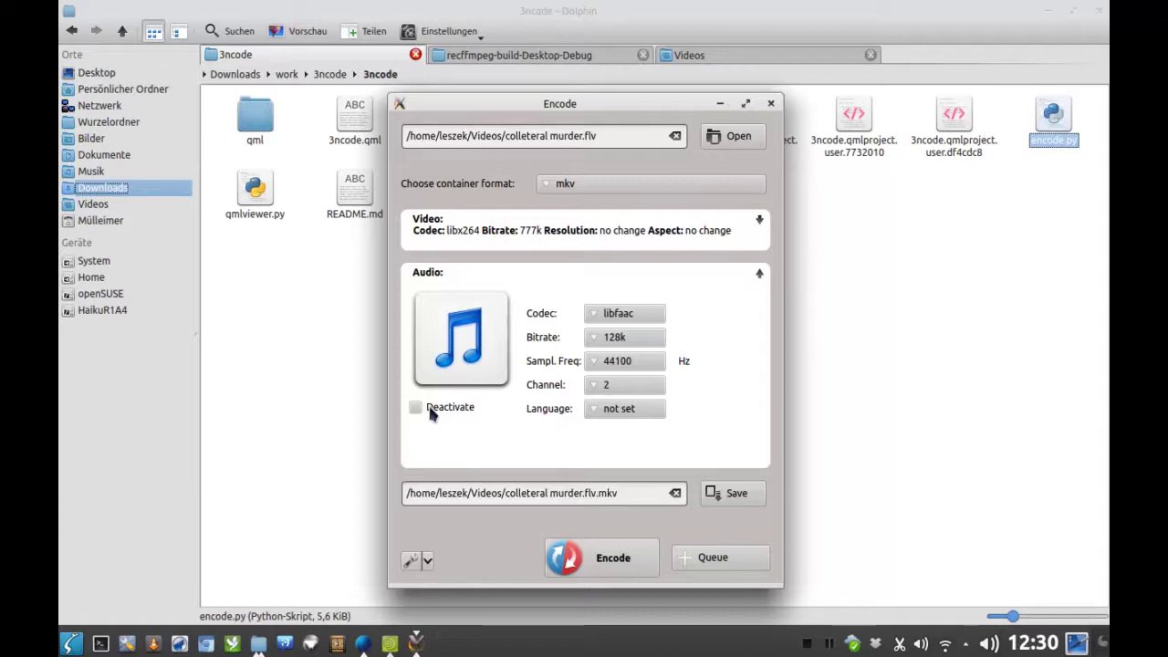
click(755, 276)
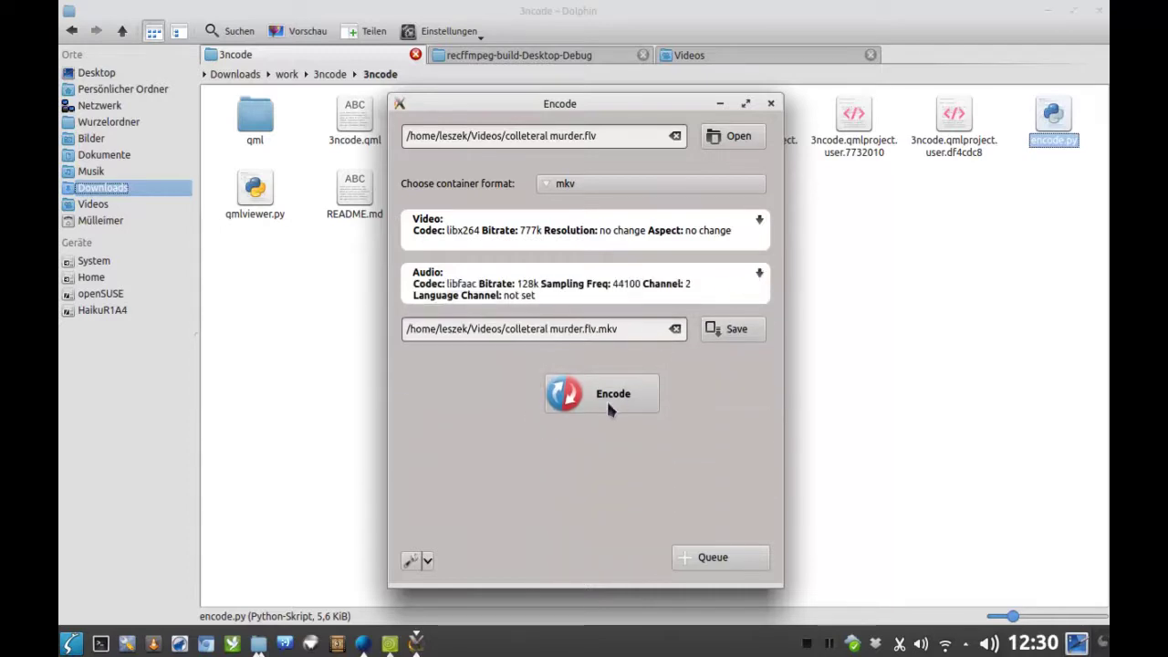
Start encoding the video to mkv, and add an ogv version of the same source to the queue.
click(609, 408)
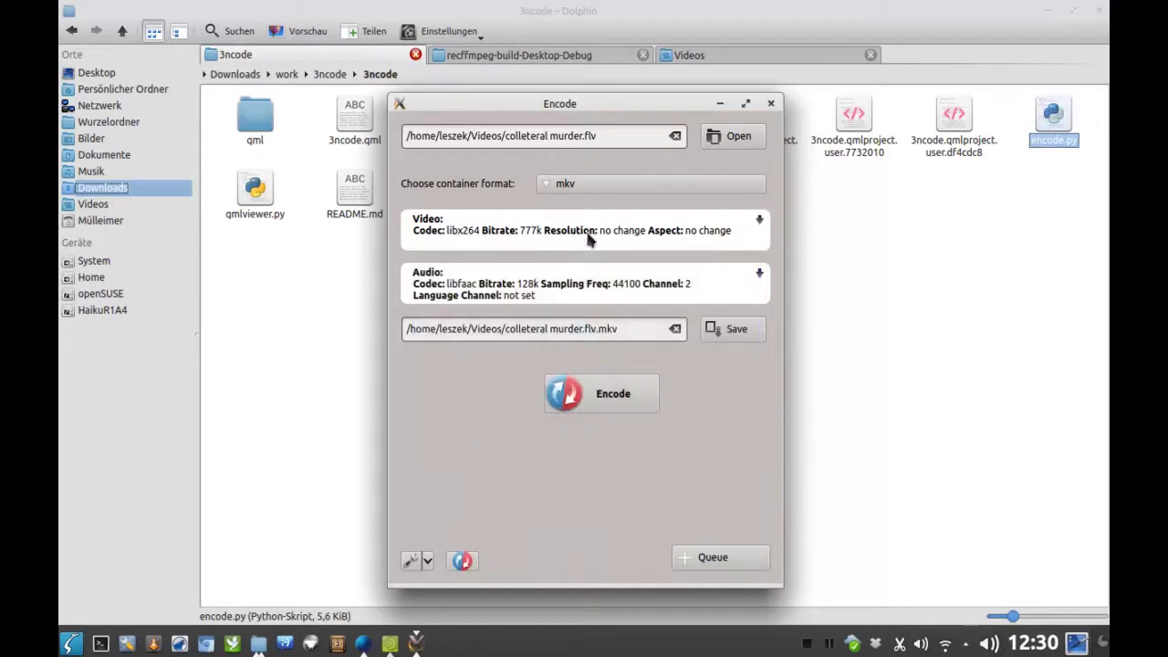
click(614, 178)
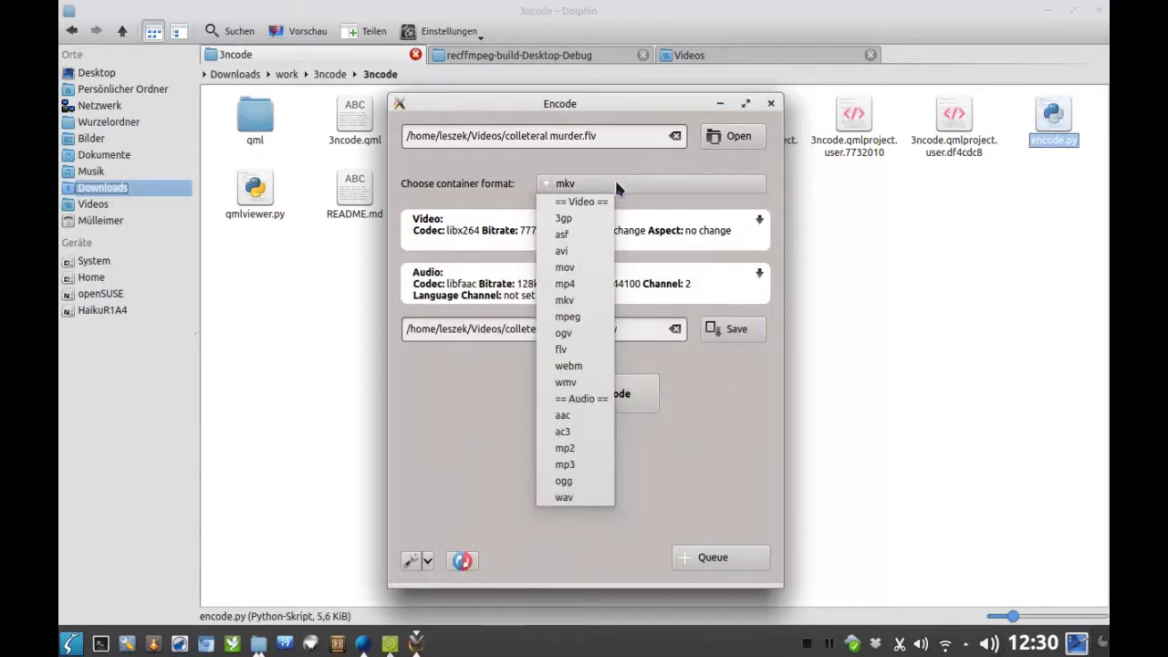
click(577, 334)
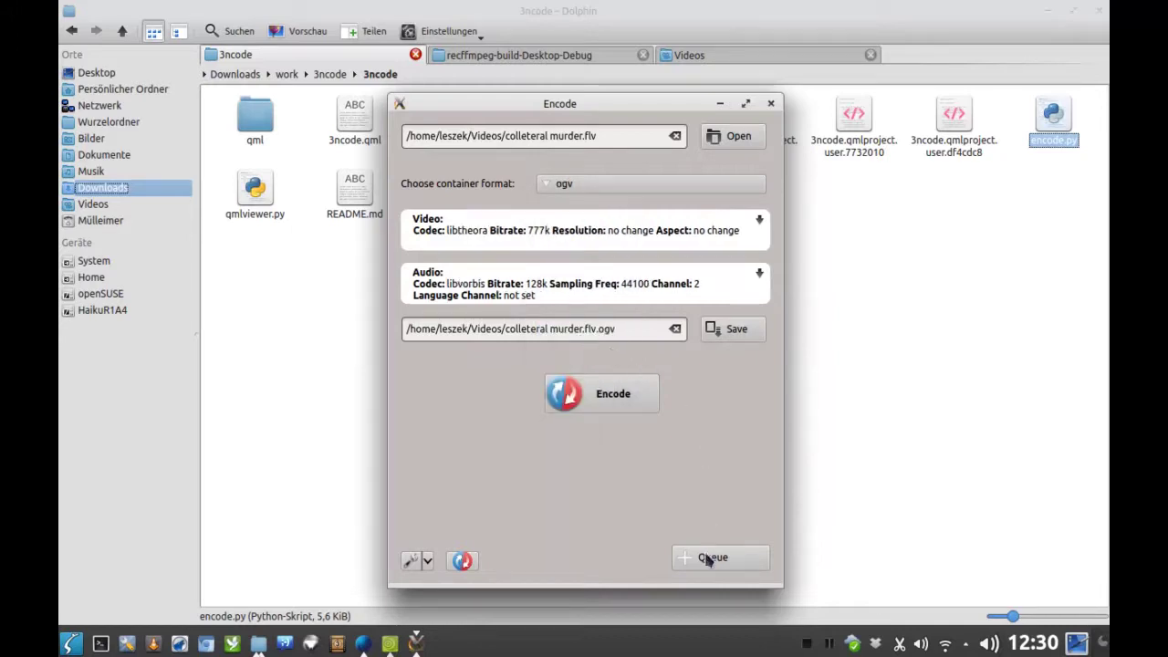
Show the running encode's progress and close its notice, and add an mkv version of the video to the queue.
click(463, 561)
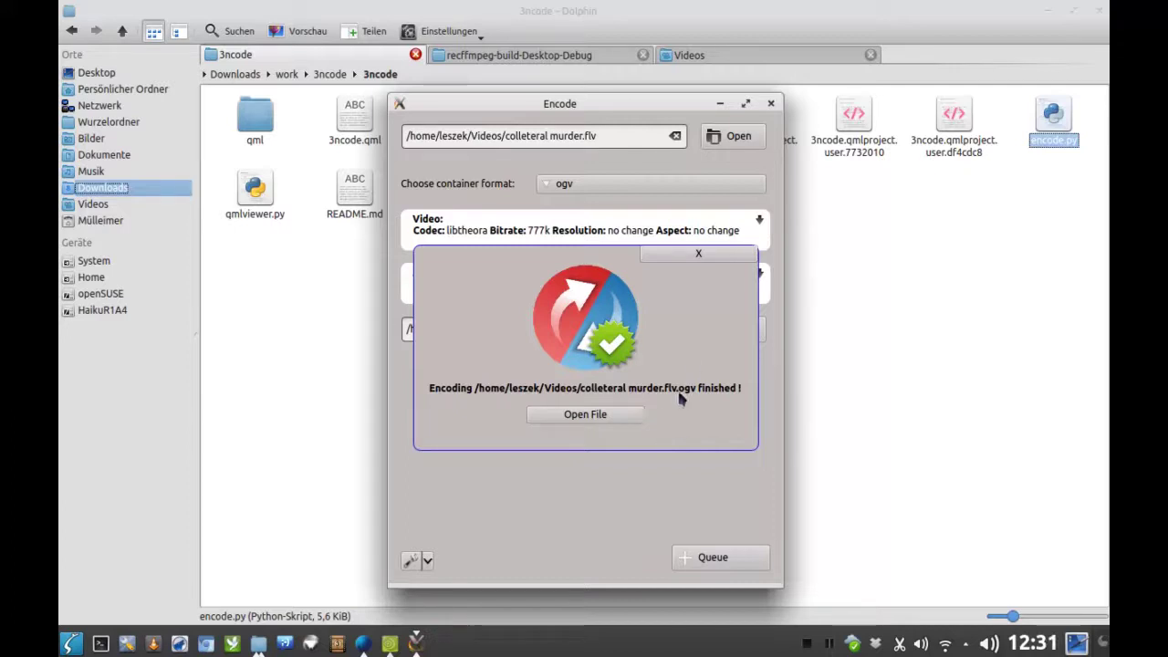
click(708, 252)
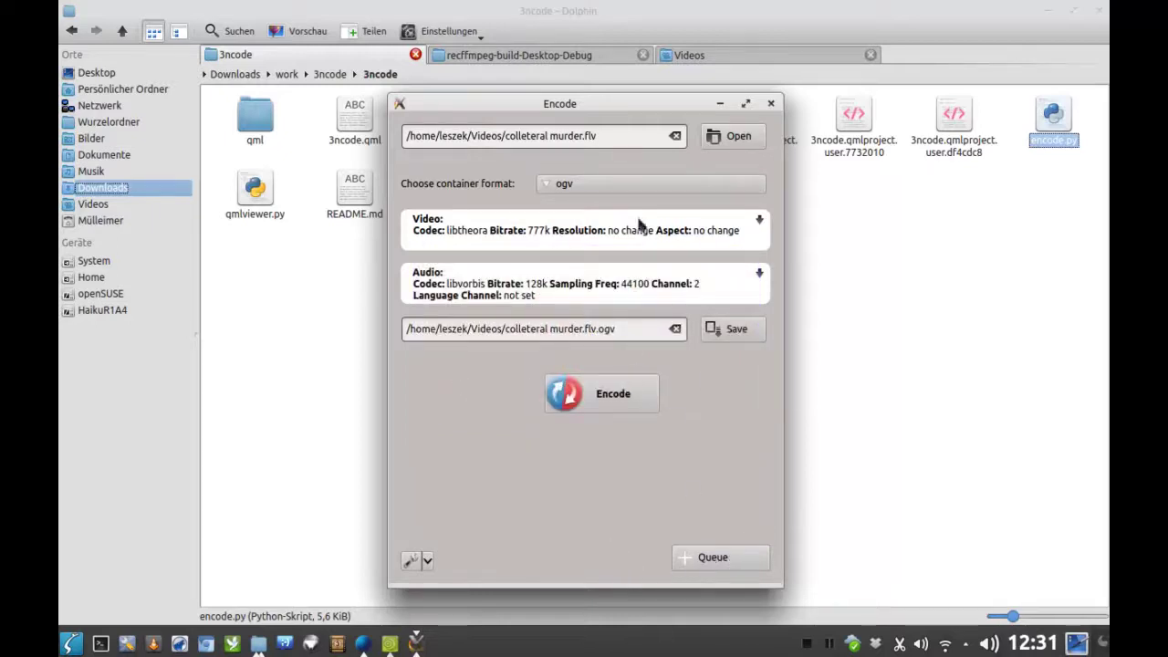
click(585, 185)
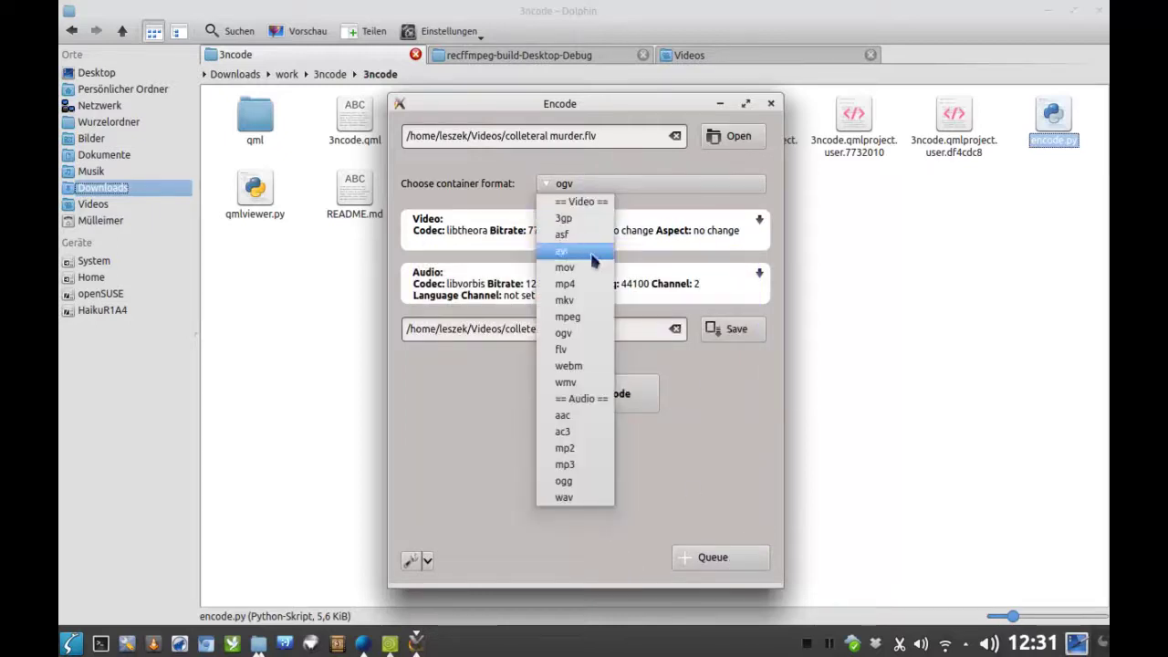
click(593, 302)
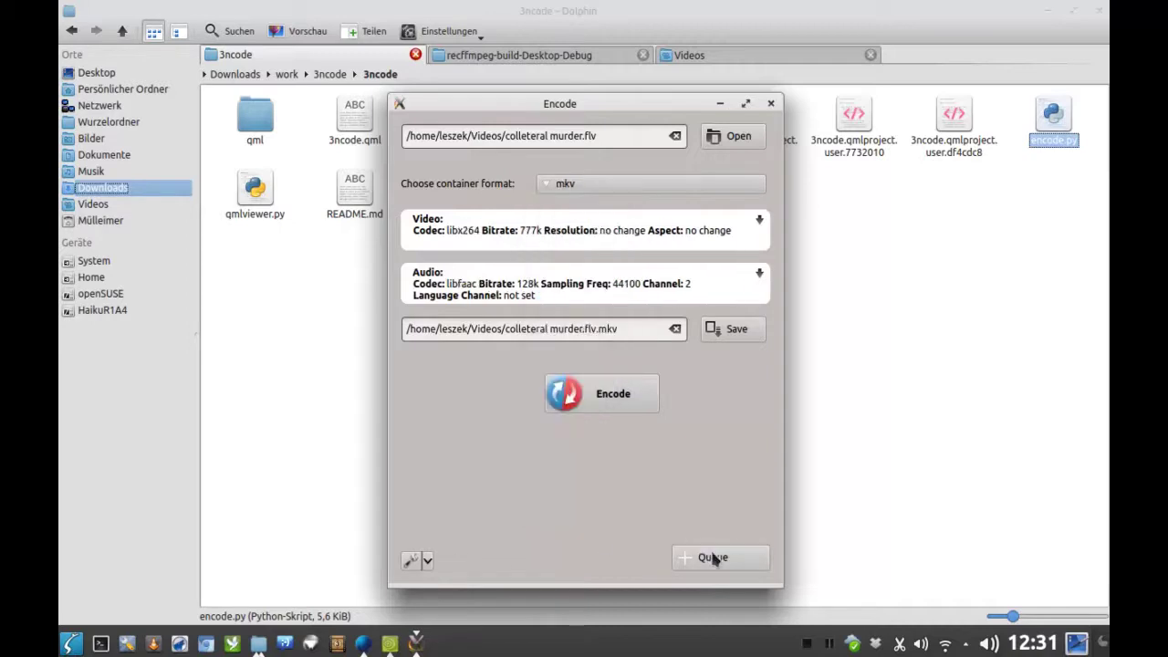
Show the encoding queue, remove the ogv job from it, and return to the main view.
click(428, 554)
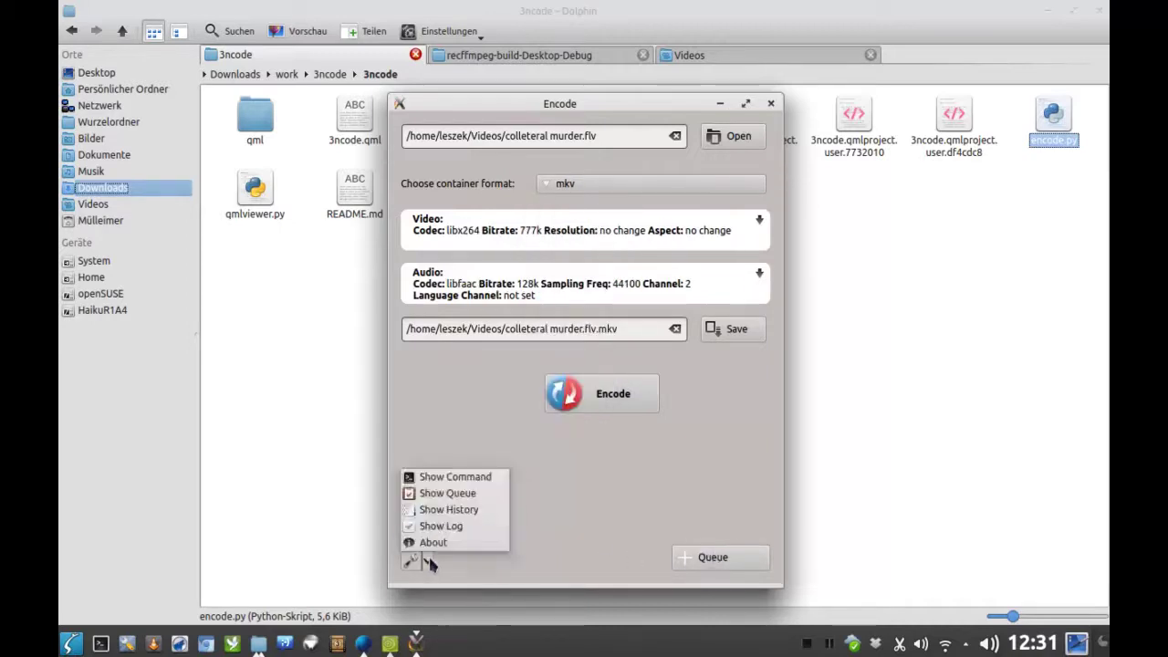
click(454, 499)
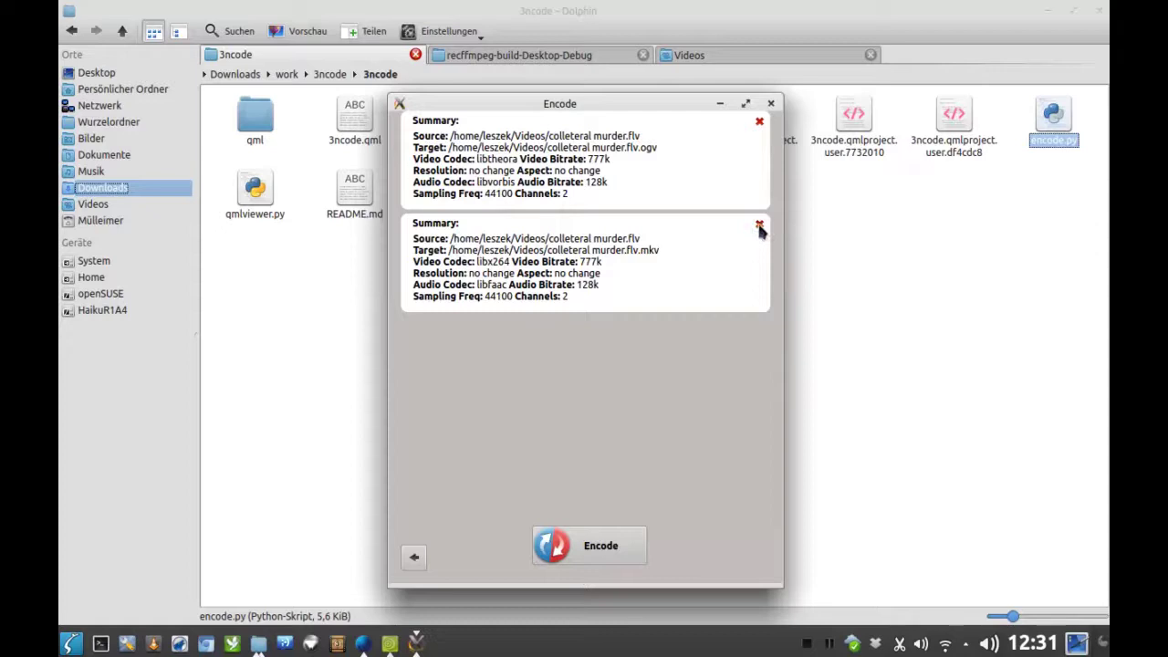
click(759, 122)
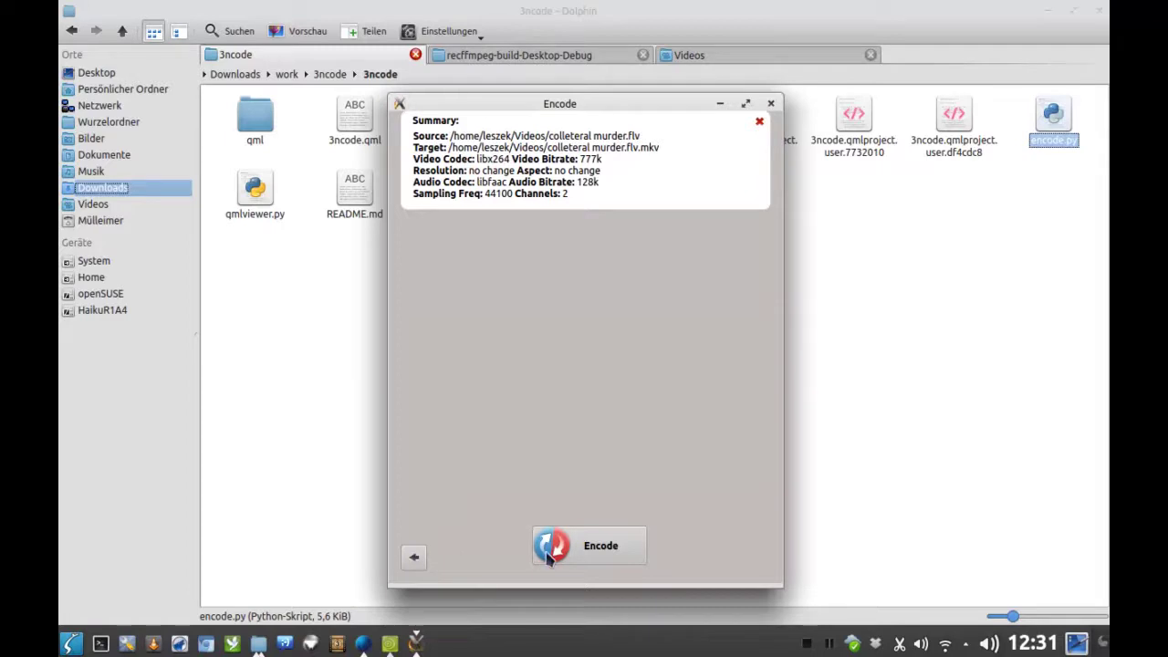
click(416, 557)
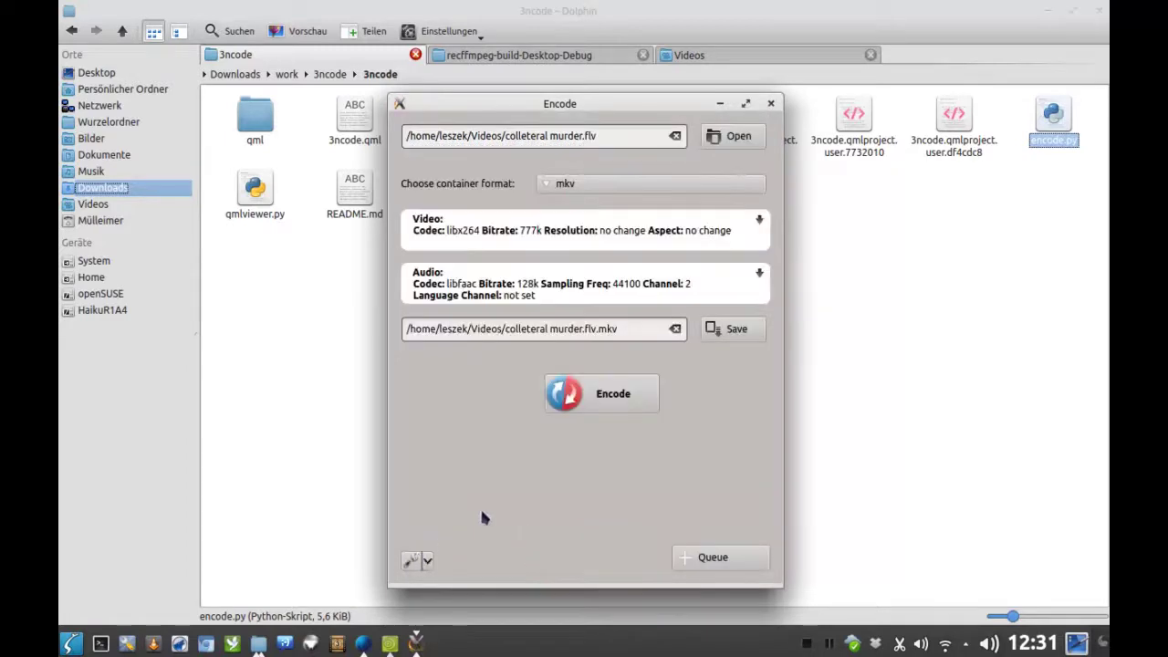
Show the ffmpeg command for the mkv conversion and inspect it back to its beginning.
click(428, 565)
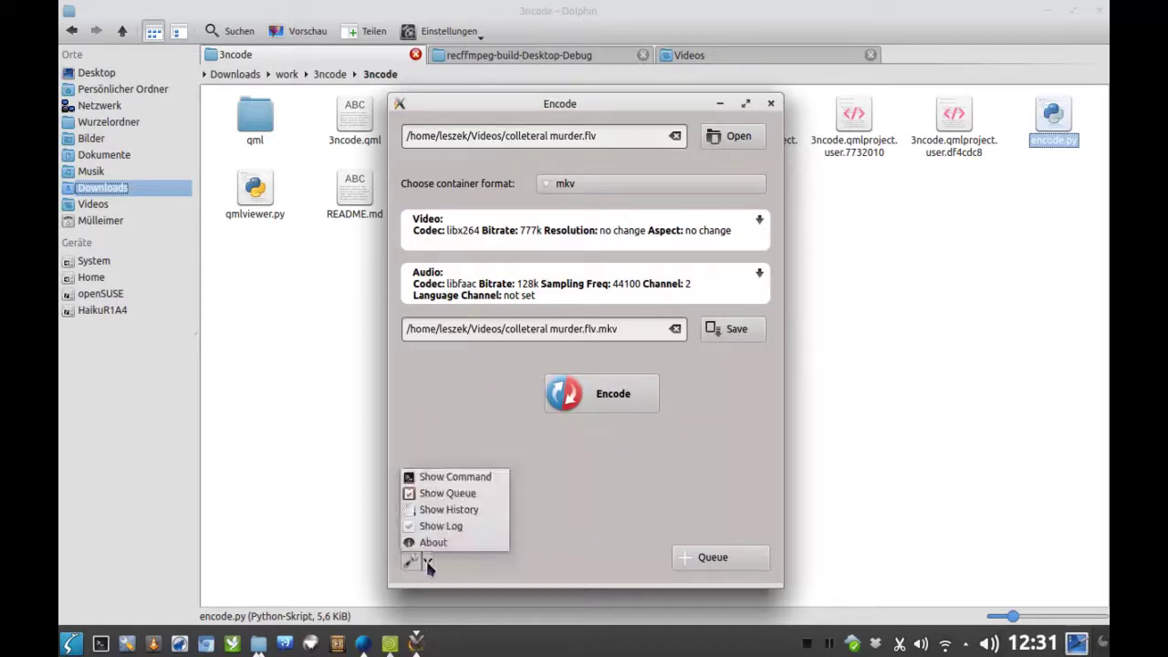
click(456, 478)
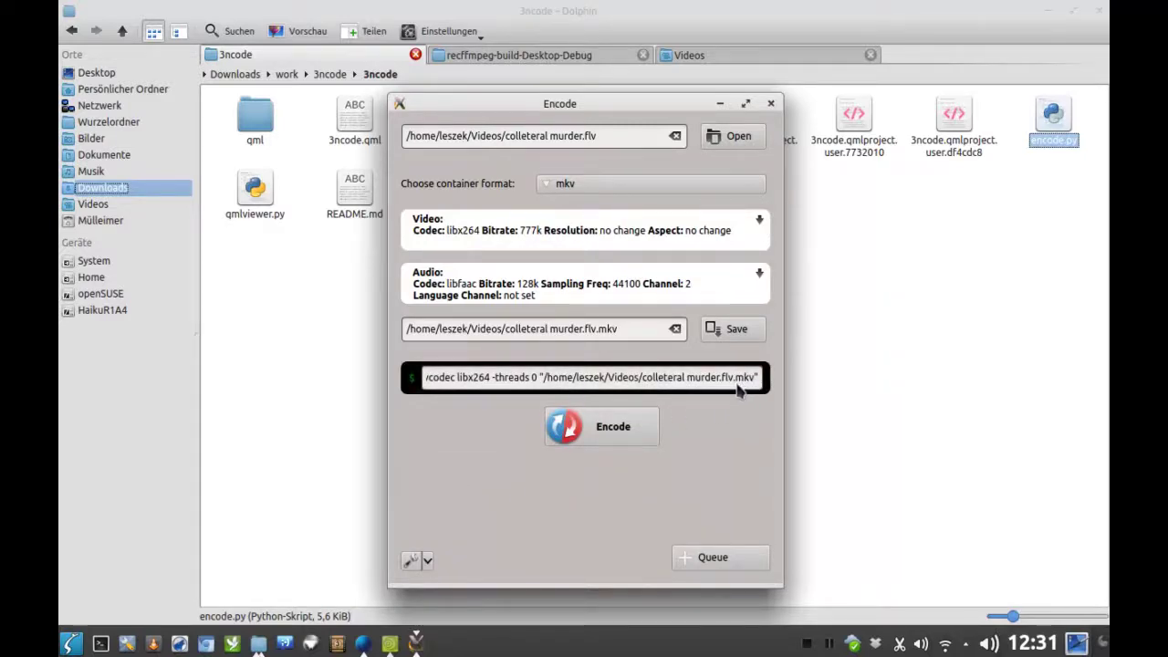
drag(594, 387, 379, 385)
click(462, 383)
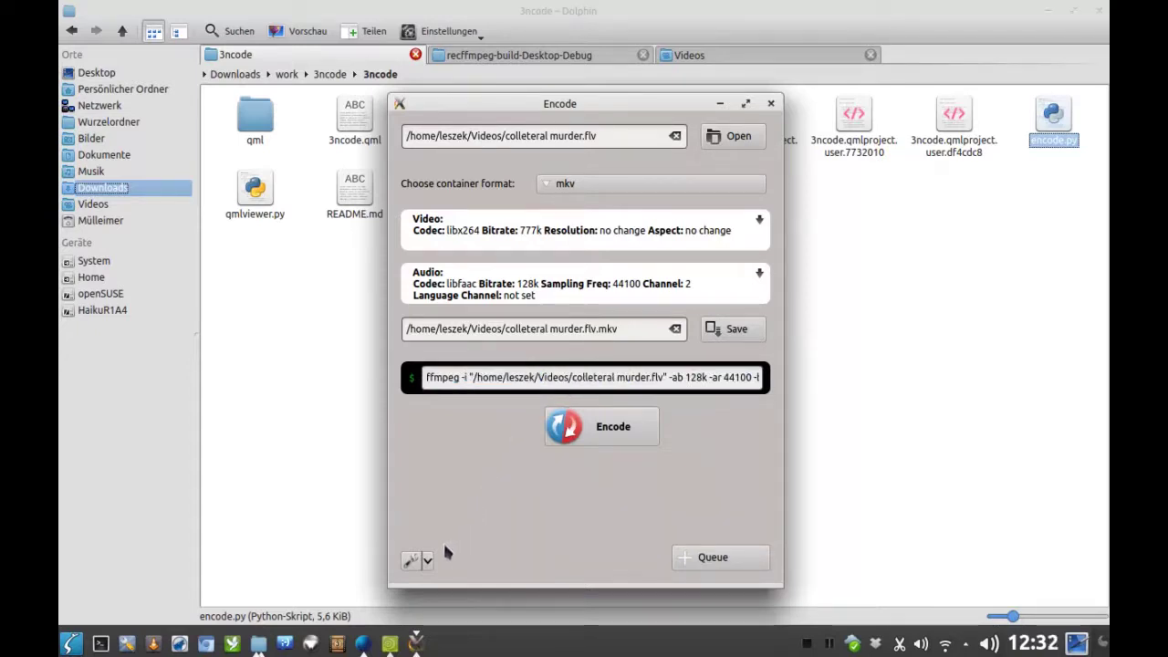
View the history of past encoding commands and return to the main view.
click(427, 560)
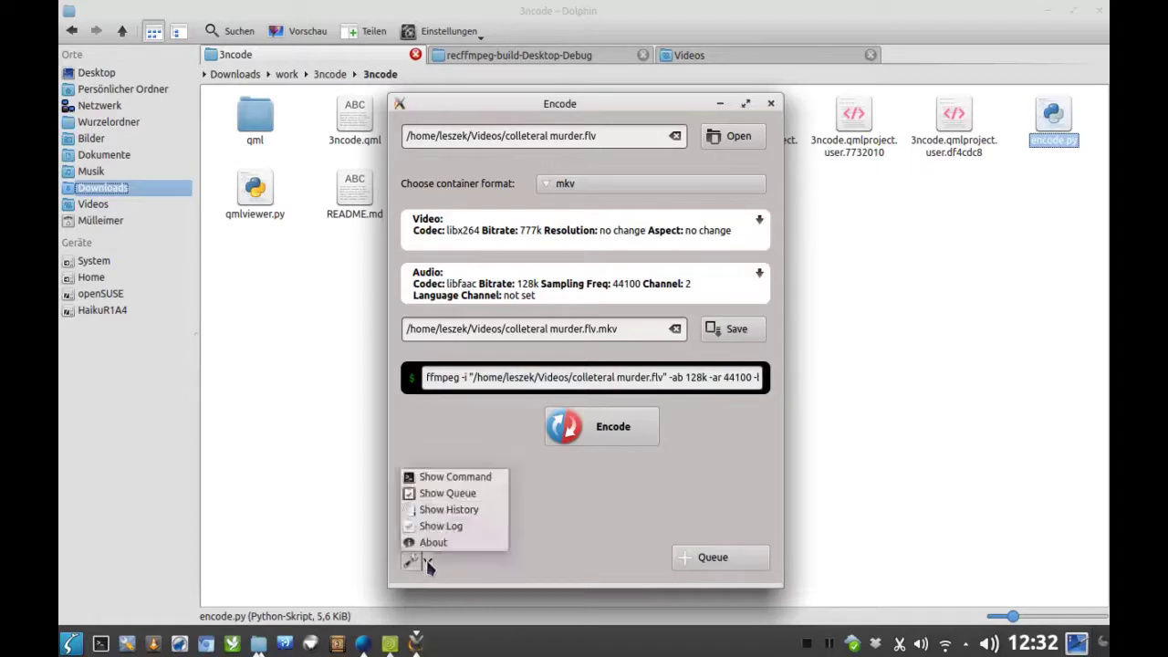
click(464, 508)
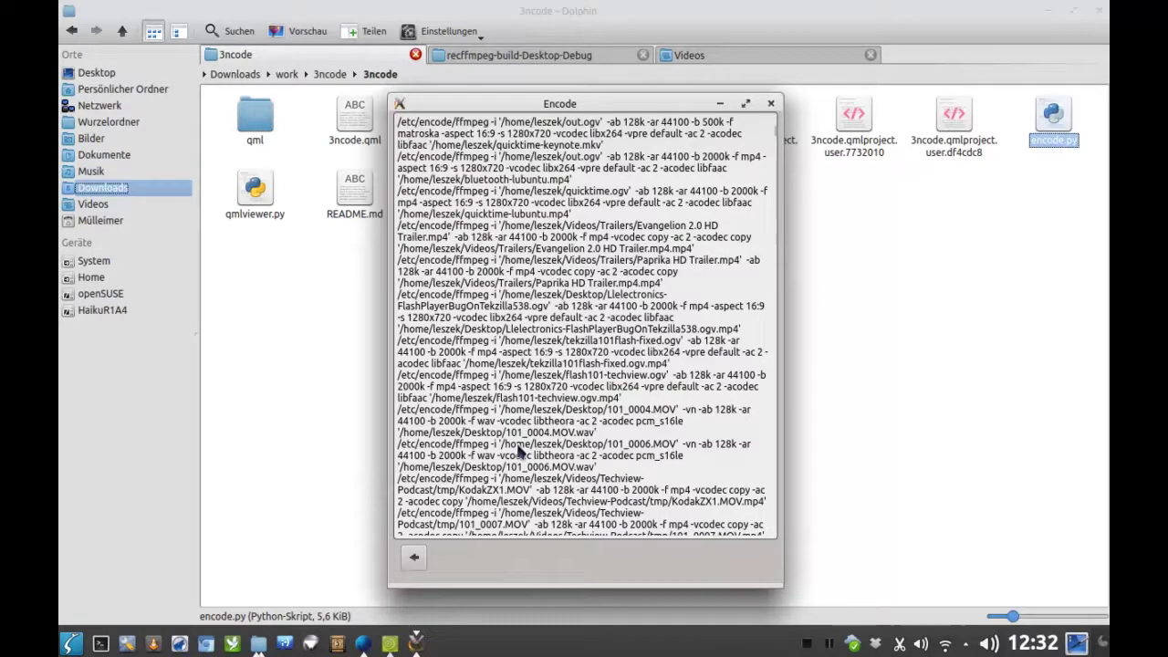
click(413, 557)
Show the ffmpeg log and read through its output for the earlier encodes.
click(428, 563)
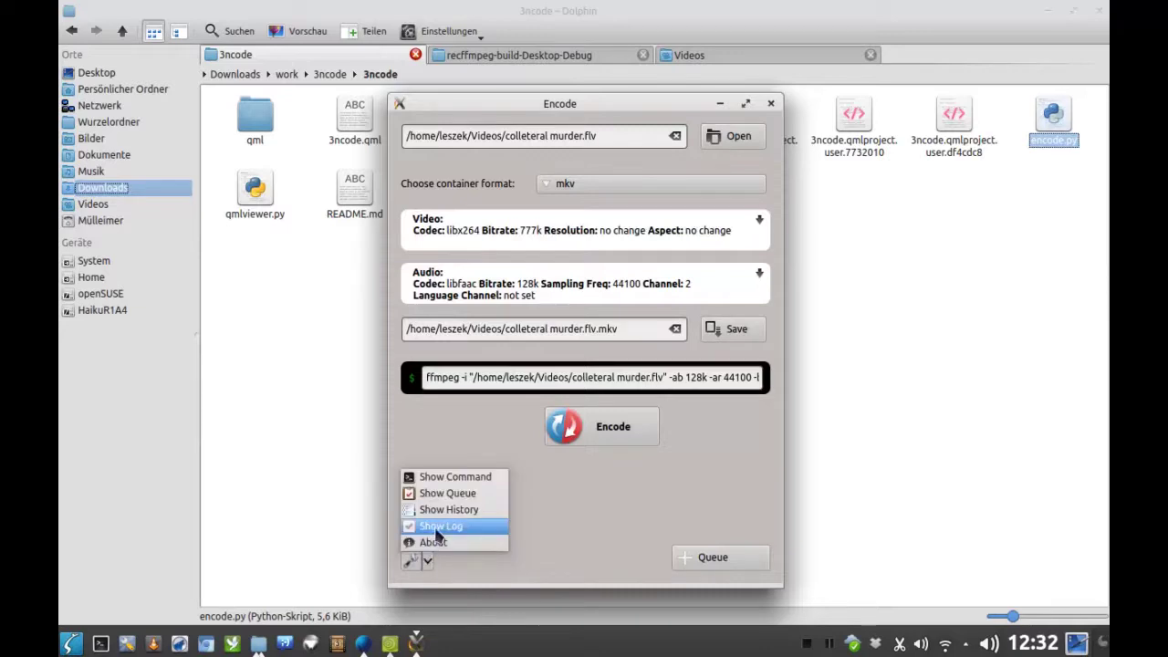
click(436, 530)
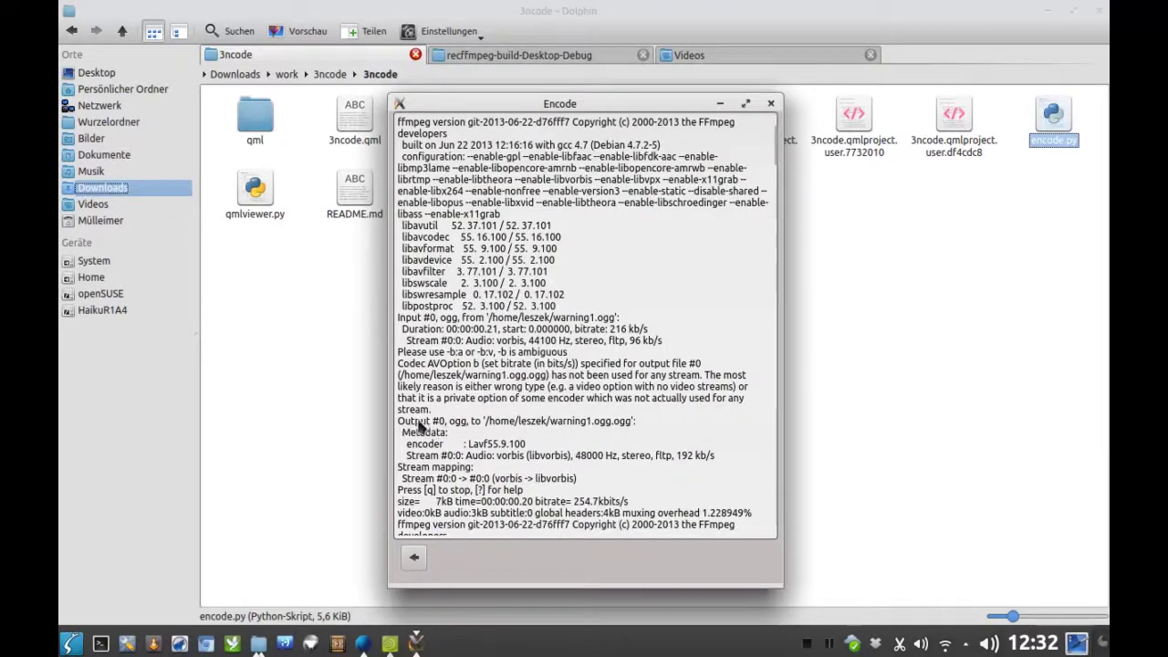
scroll(421, 427, down, 15)
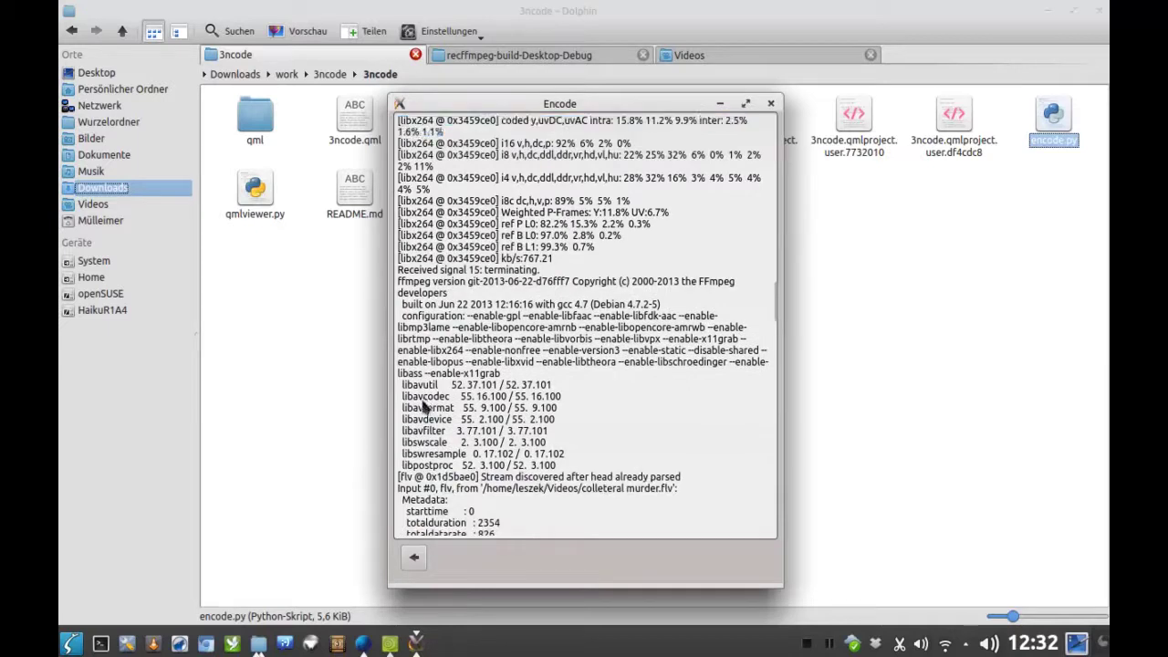
Select the ffmpeg log text from the libavcodec version lines down to its end, and return to the main view.
drag(422, 406, 404, 553)
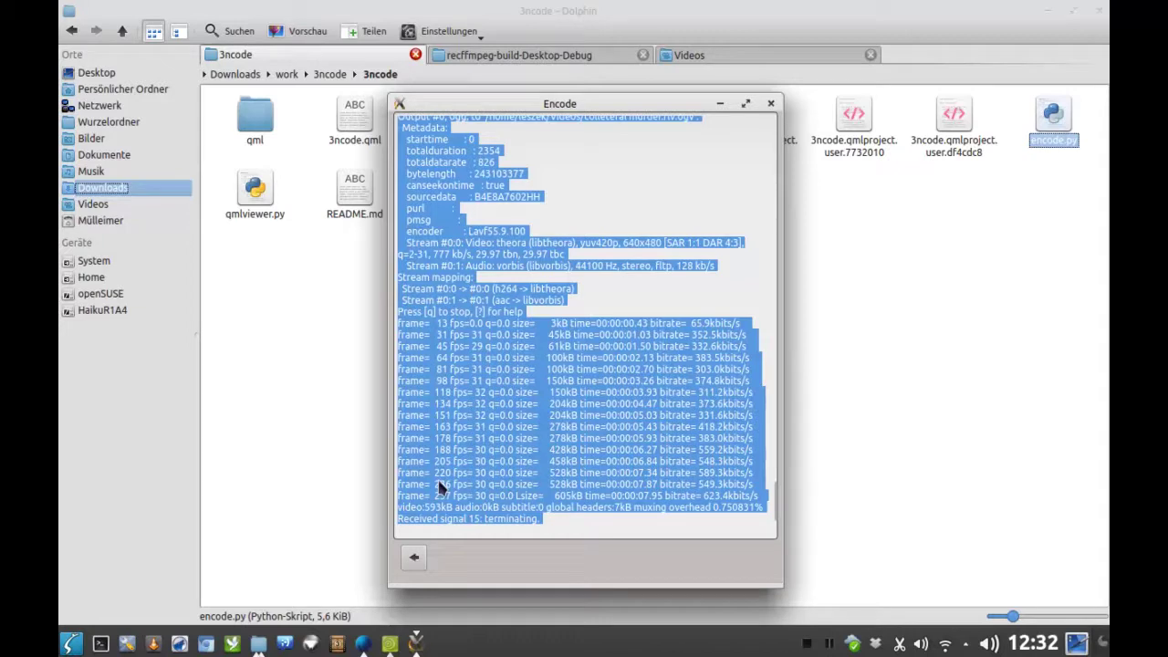
click(414, 562)
click(412, 561)
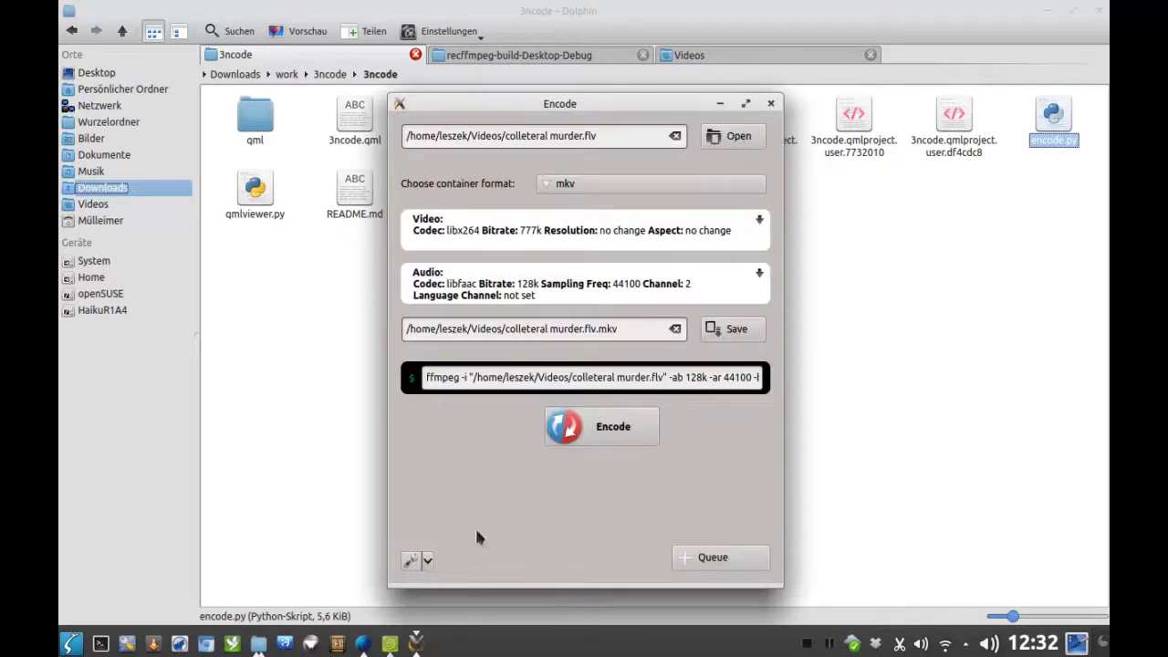
Show the encoding queue with the remaining mkv job and return to the main view.
click(428, 561)
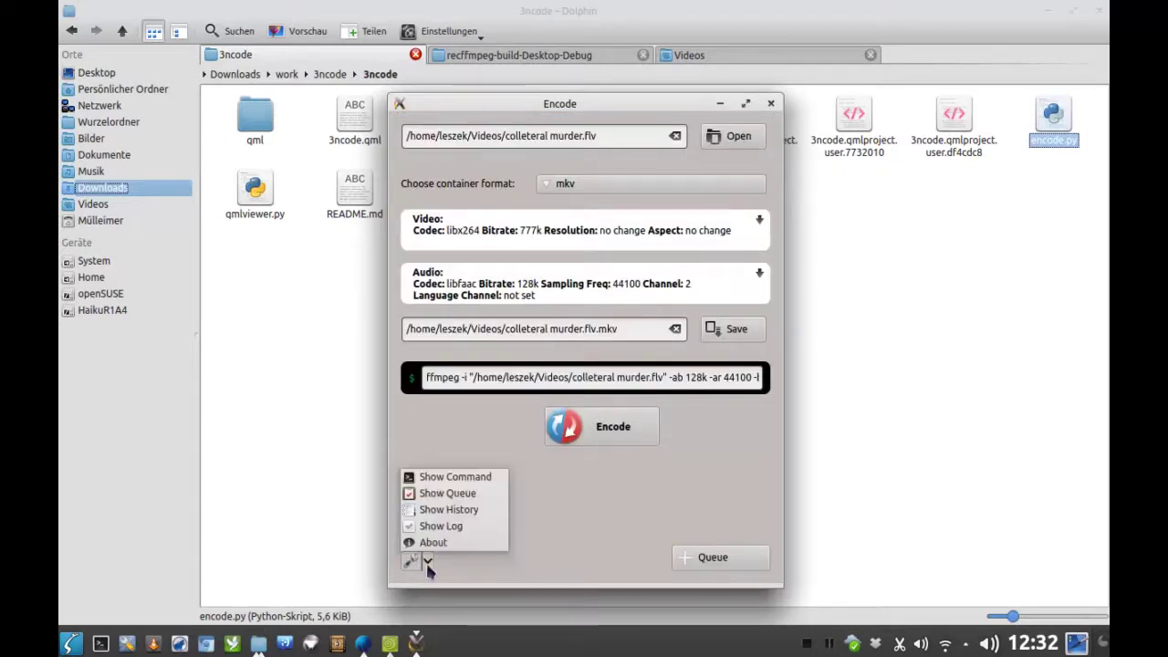
click(441, 495)
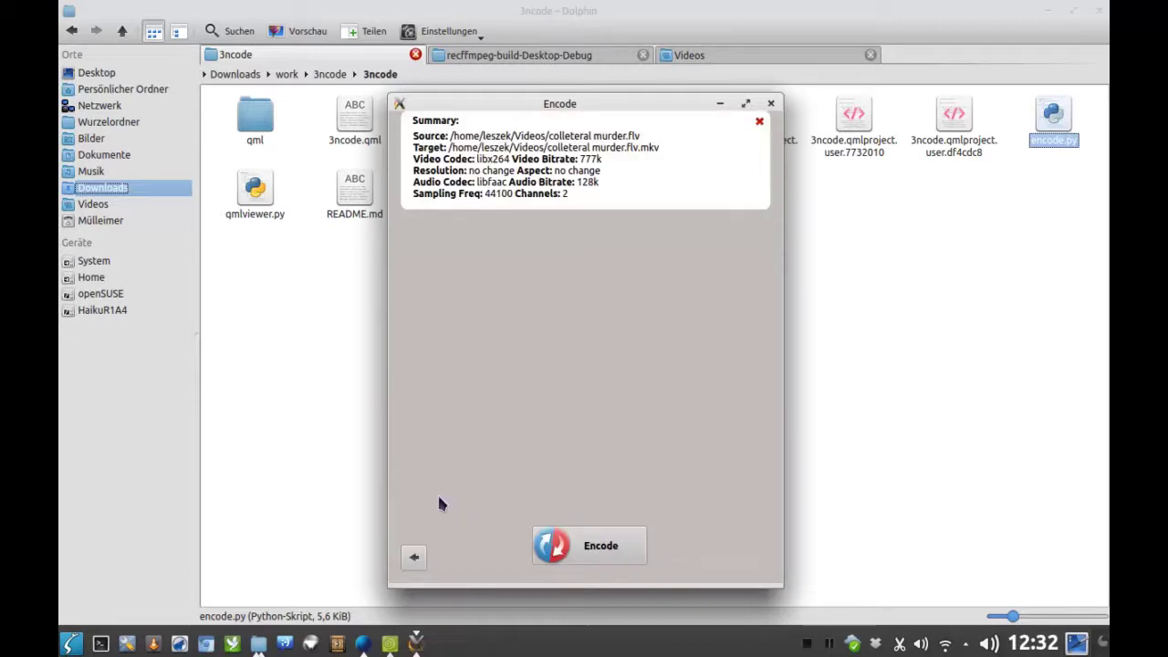
click(414, 557)
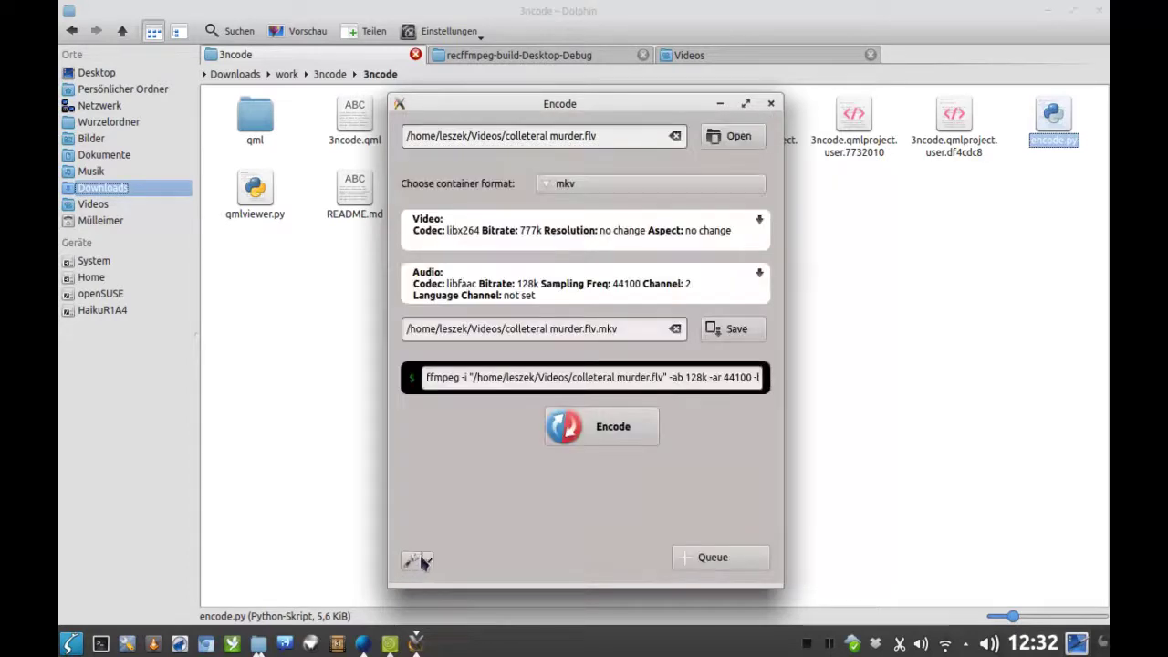
Show the application's About information with its version, licence and backend.
click(427, 561)
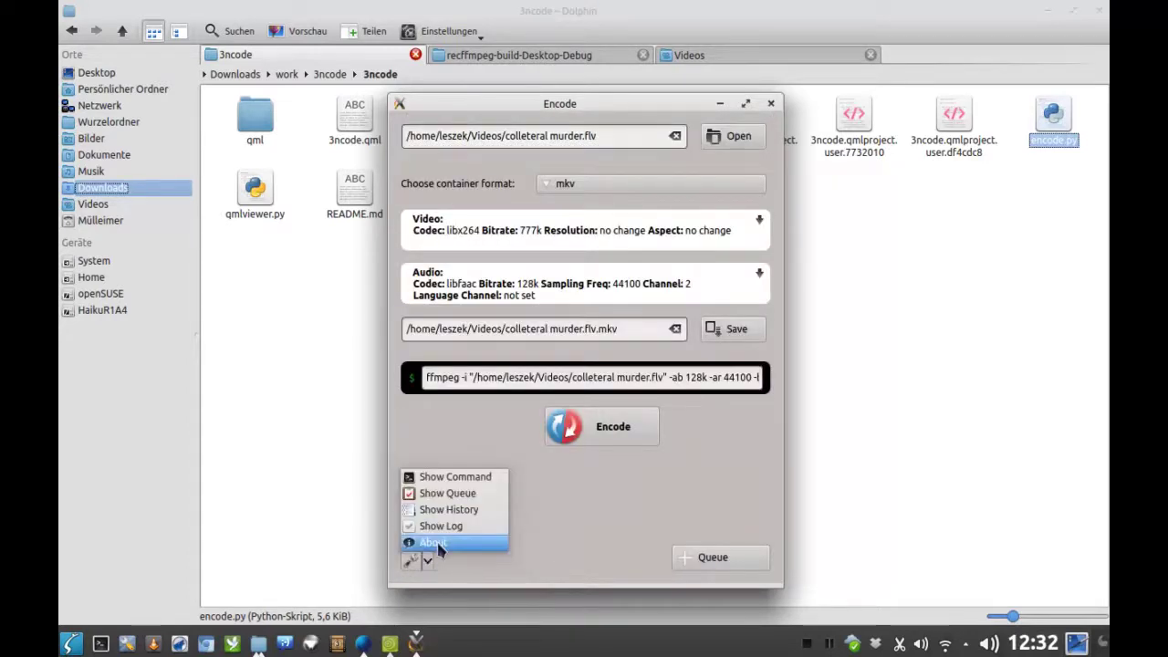
click(436, 539)
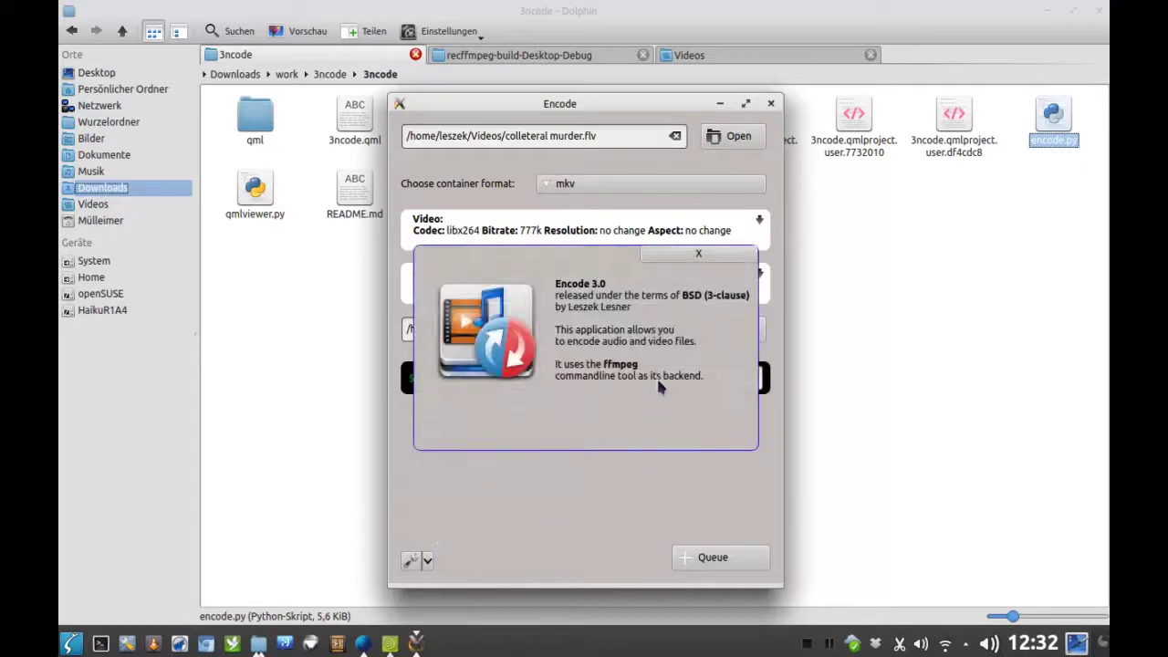